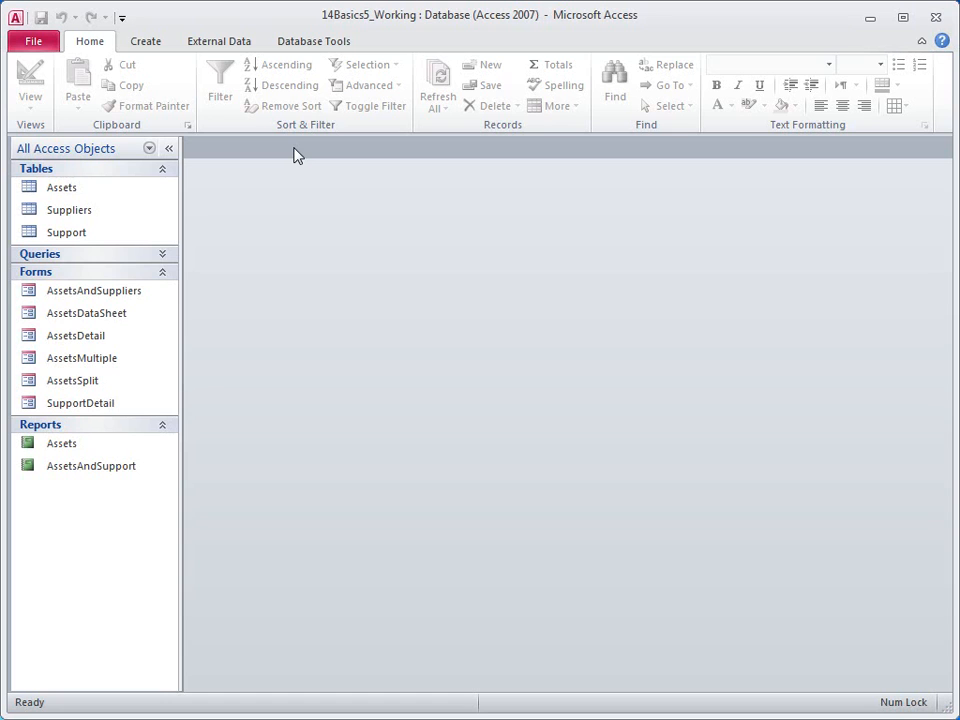
Open AssetsAndSuppliers in Layout View and narrow the Supplier_ID column of field boxes.
{"action": "right_click", "coordinate": [118, 294]}
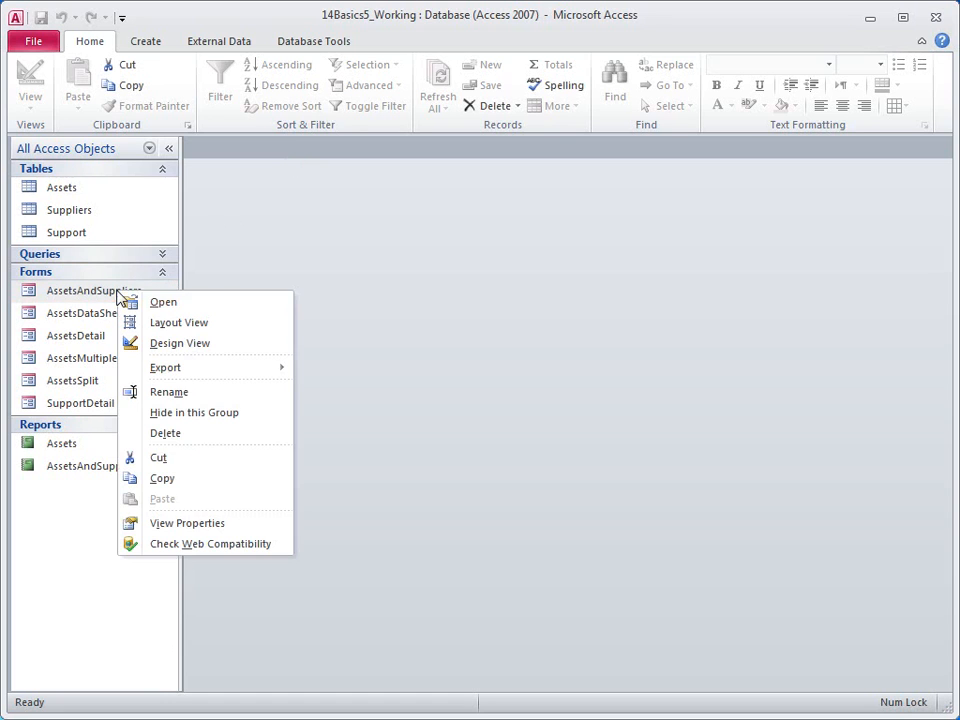
{"action": "left_click", "coordinate": [172, 326]}
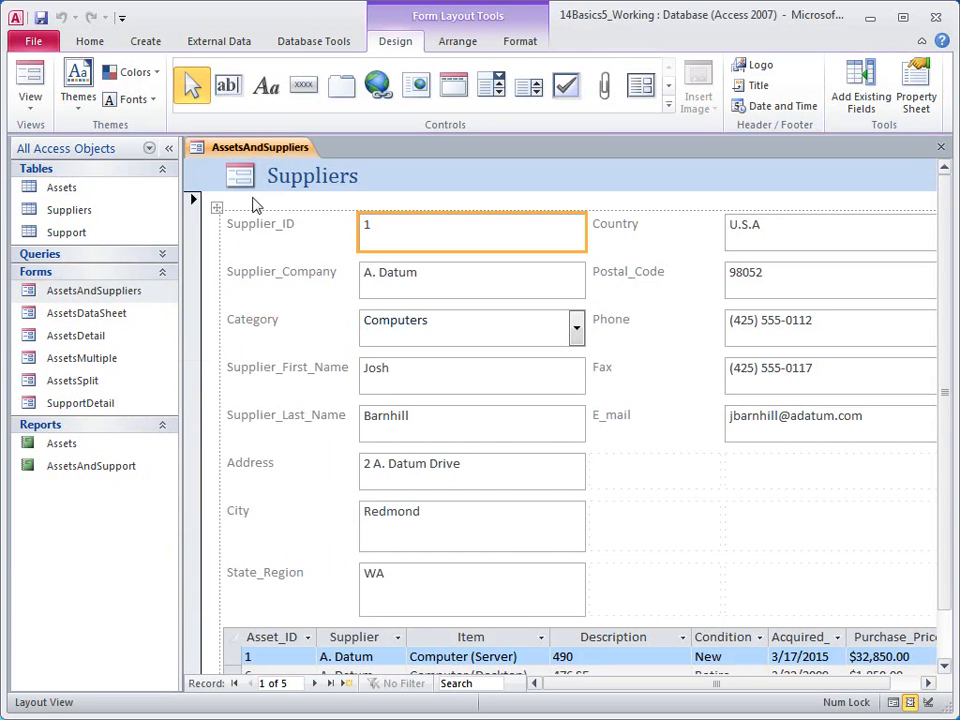
{"action": "right_click", "coordinate": [268, 152]}
{"action": "left_click_drag", "start_coordinate": [588, 238], "coordinate": [485, 248]}
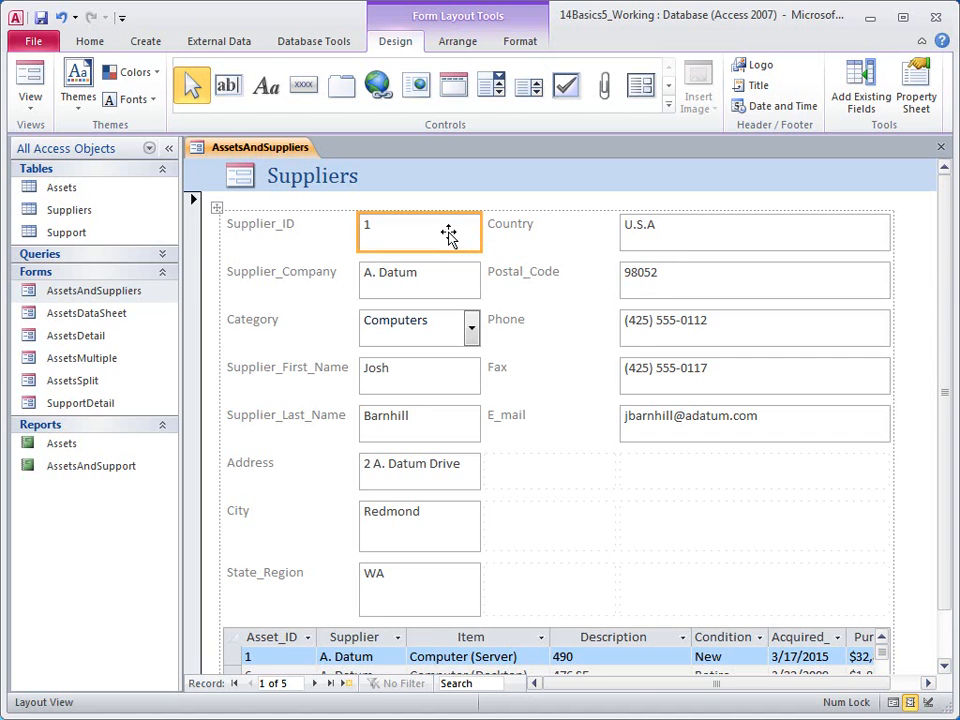
{"action": "right_click", "coordinate": [449, 237]}
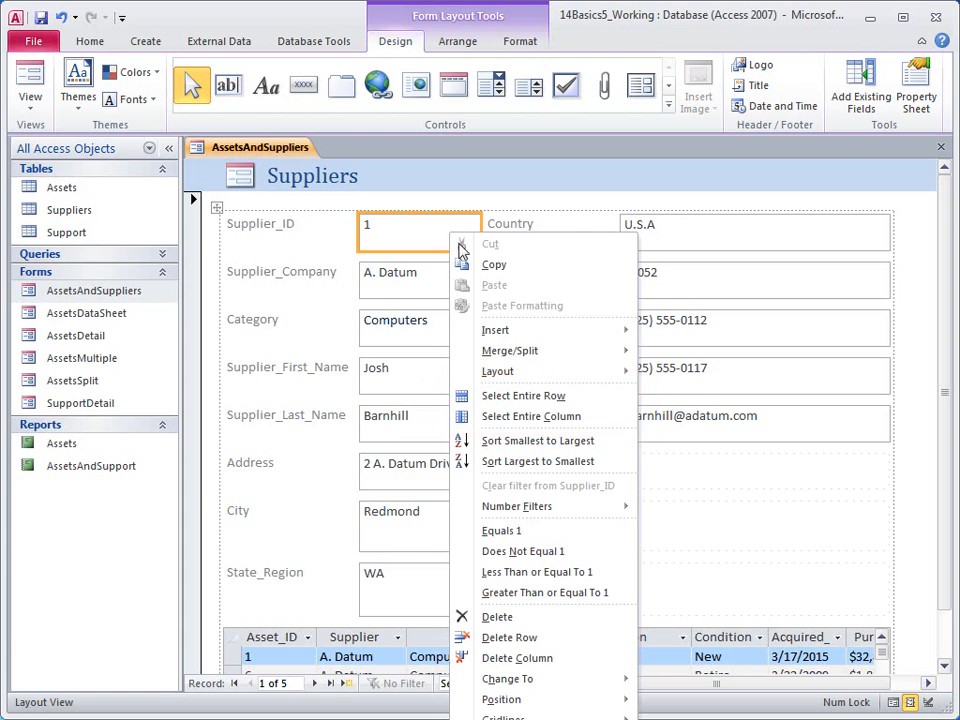
{"action": "left_click", "coordinate": [531, 398]}
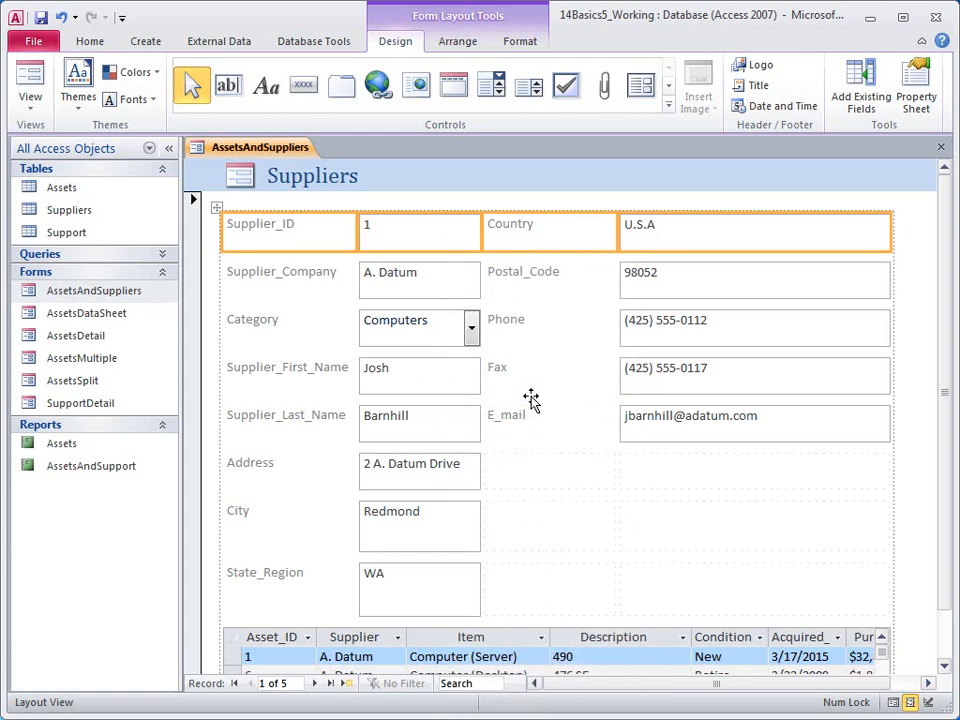
{"action": "key", "text": "Delete"}
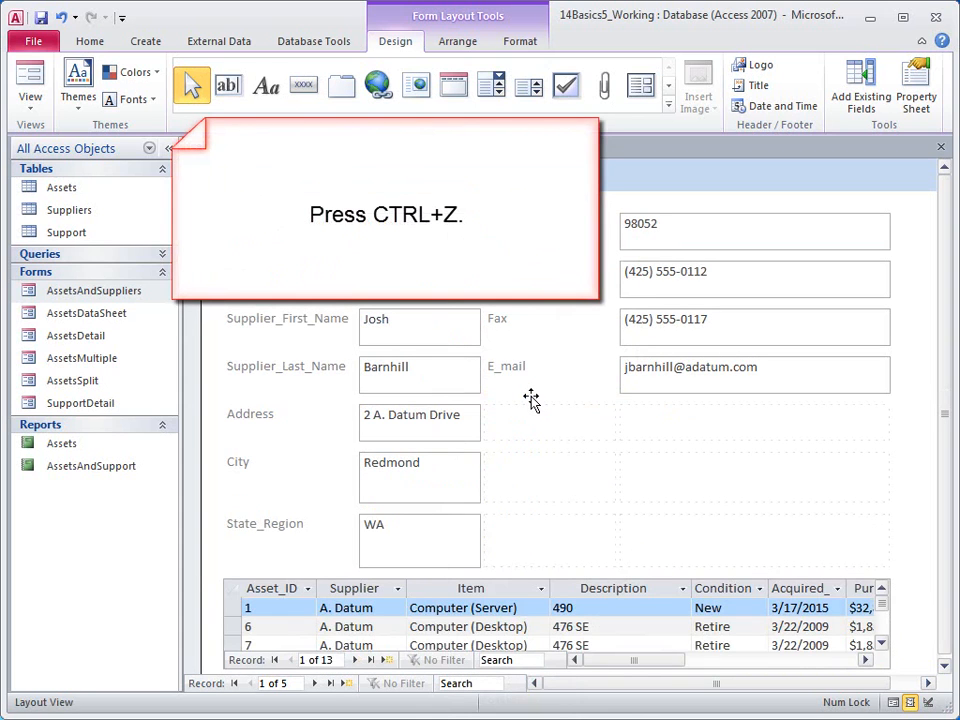
{"action": "key", "text": "ctrl+z"}
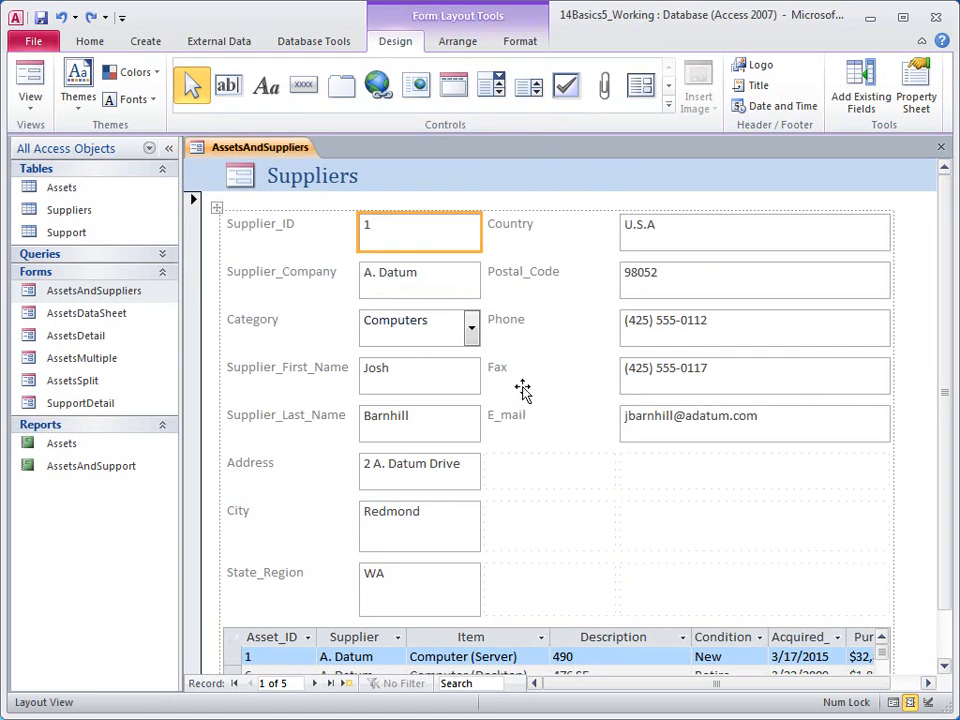
Right-align the Supplier_ID label text.
{"action": "left_click", "coordinate": [289, 230]}
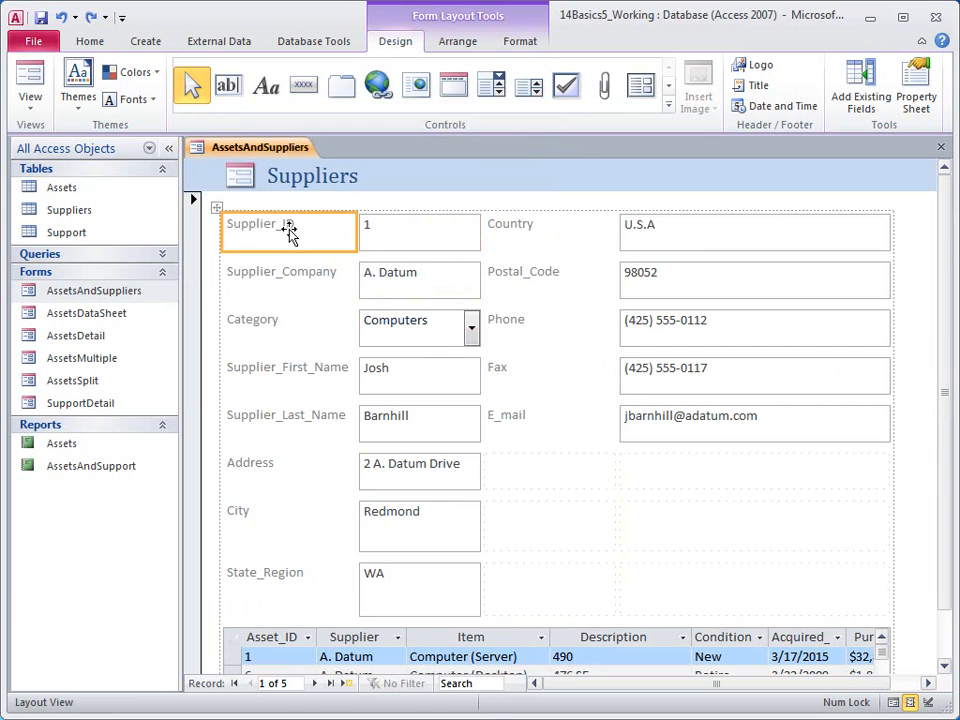
{"action": "left_click", "coordinate": [518, 43]}
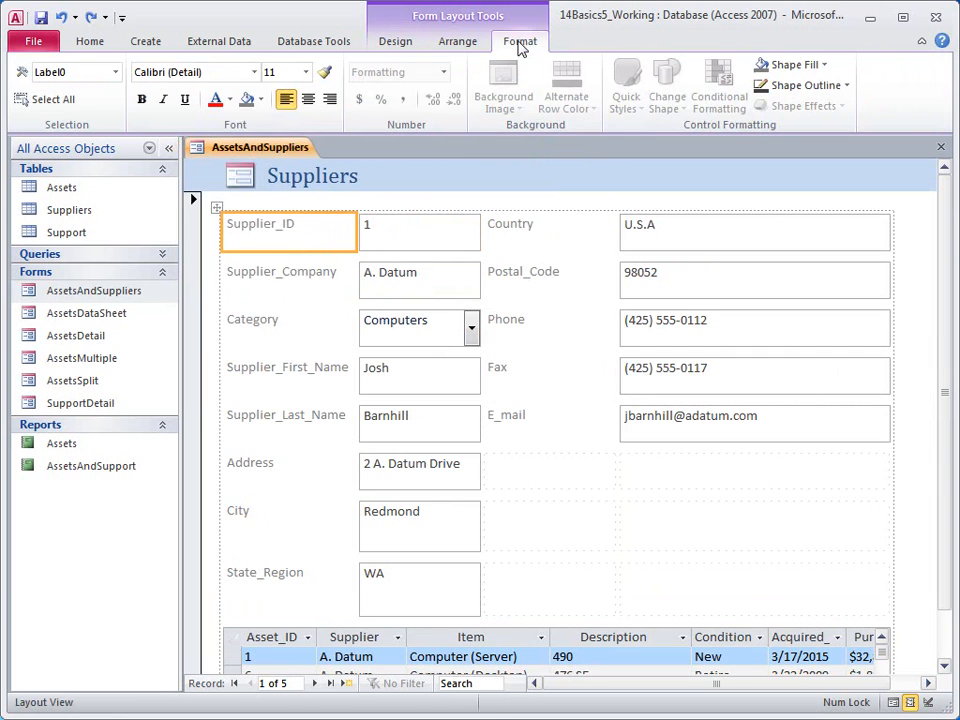
{"action": "left_click", "coordinate": [330, 100]}
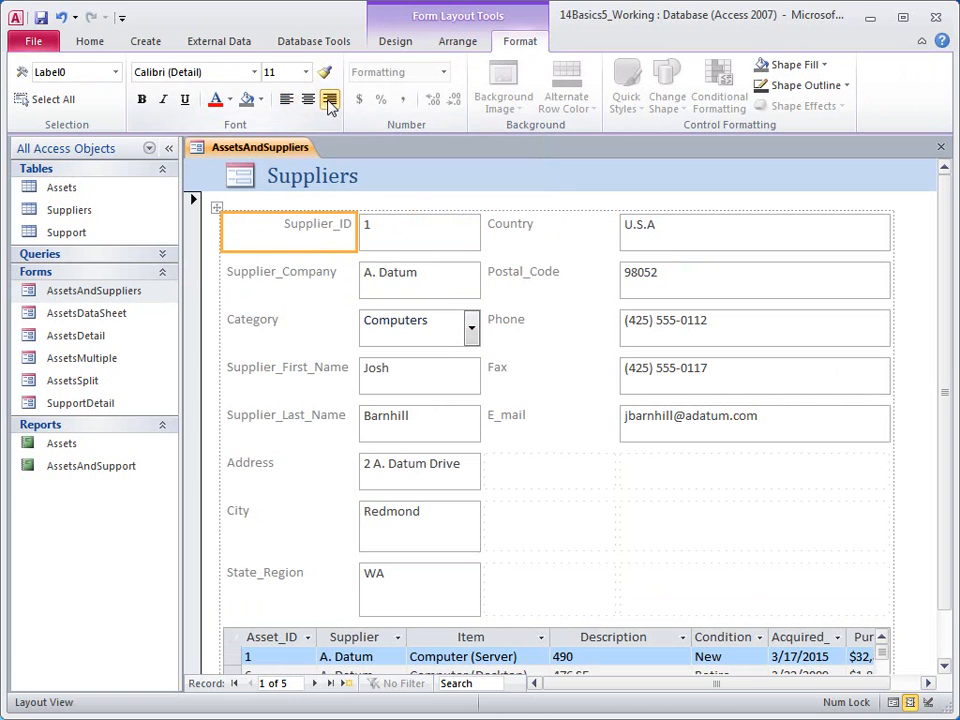
Right-align the Supplier_Company–State_Region and Country–E_mail labels, then select the whole layout.
{"action": "left_click", "coordinate": [286, 276]}
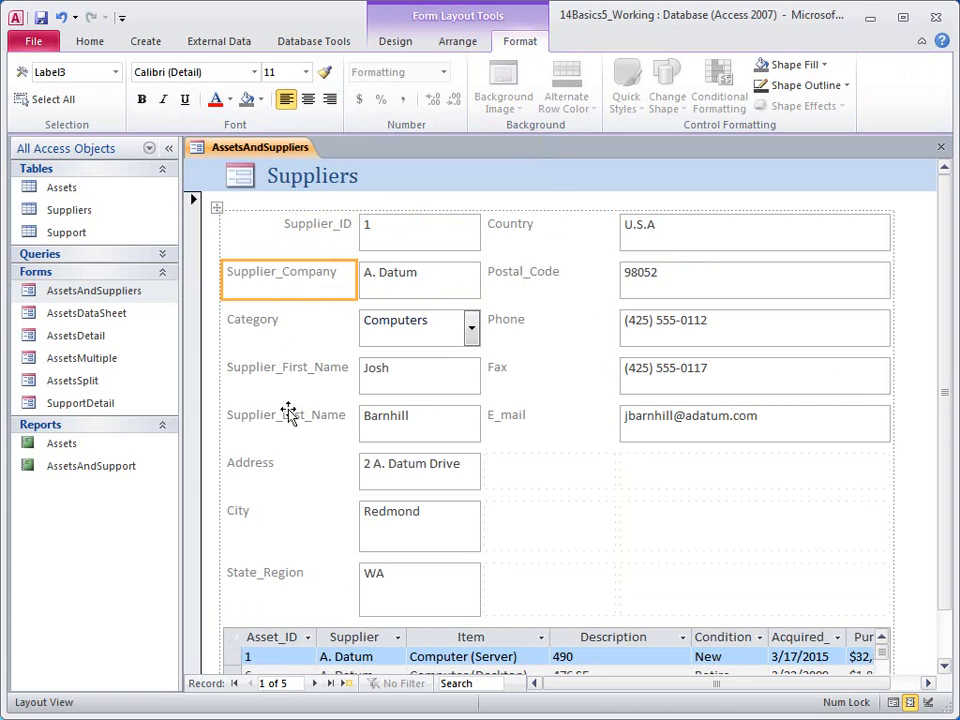
{"action": "left_click", "coordinate": [287, 577], "text": "shift"}
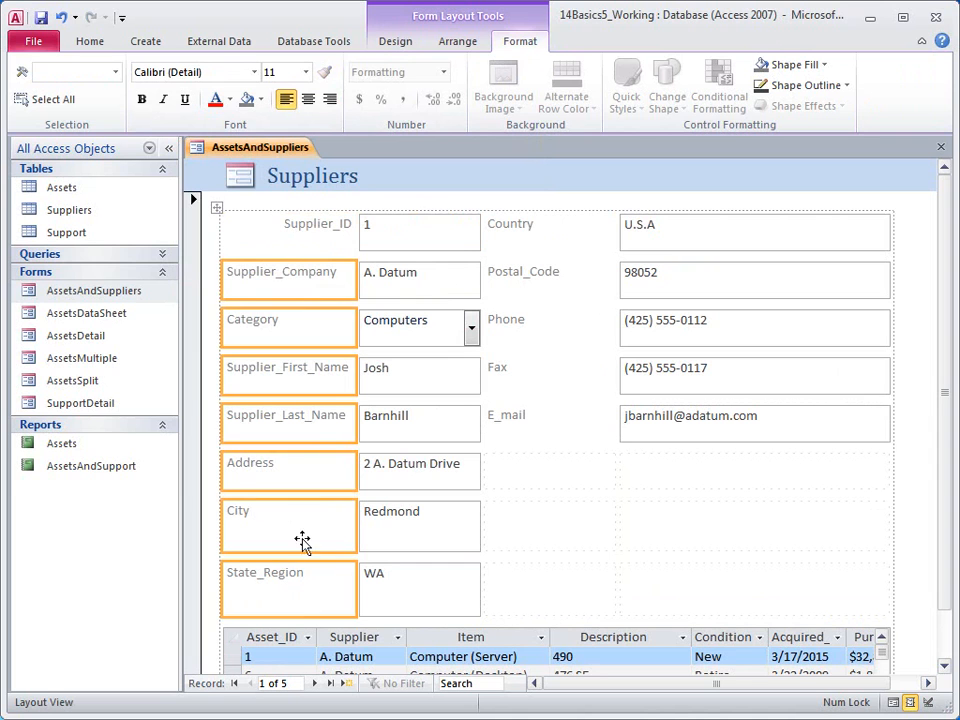
{"action": "left_click", "coordinate": [540, 227]}
{"action": "left_click", "coordinate": [545, 276], "text": "shift"}
{"action": "left_click", "coordinate": [545, 325], "text": "shift"}
{"action": "left_click", "coordinate": [551, 376], "text": "shift"}
{"action": "left_click", "coordinate": [553, 425], "text": "shift"}
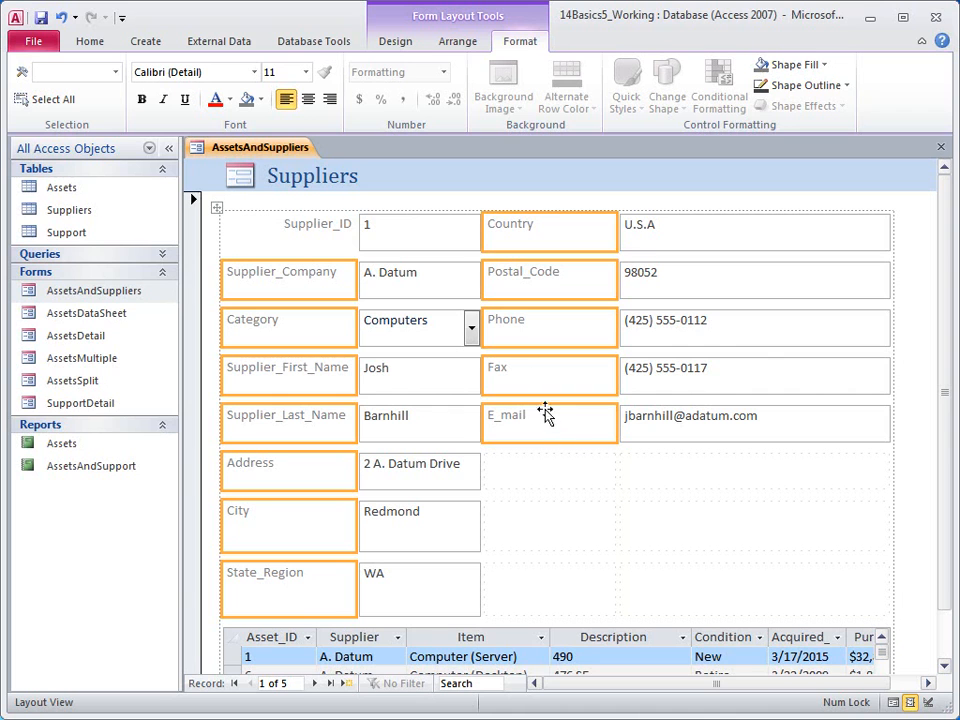
{"action": "left_click", "coordinate": [329, 104]}
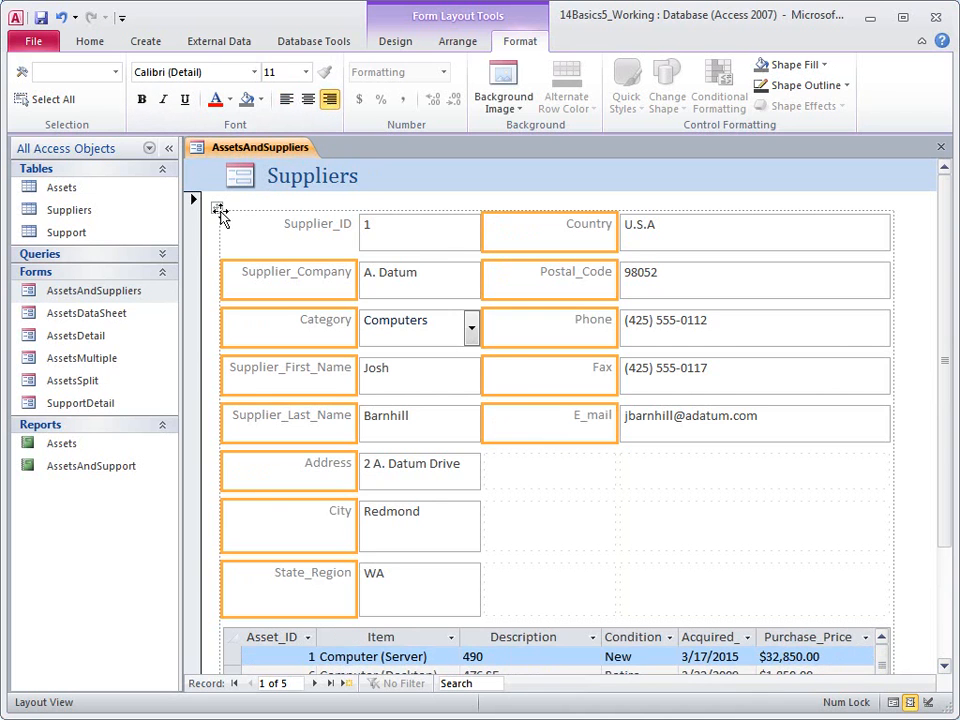
{"action": "left_click", "coordinate": [218, 210]}
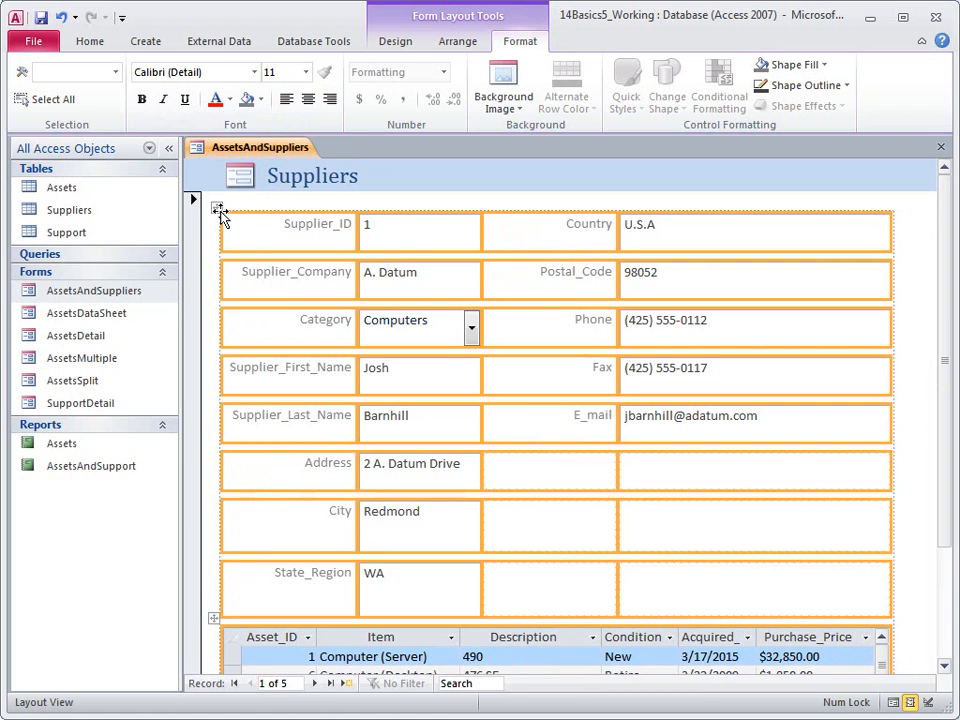
Set the layout's row Height to 0.25 inch in its Property Sheet.
{"action": "right_click", "coordinate": [219, 212]}
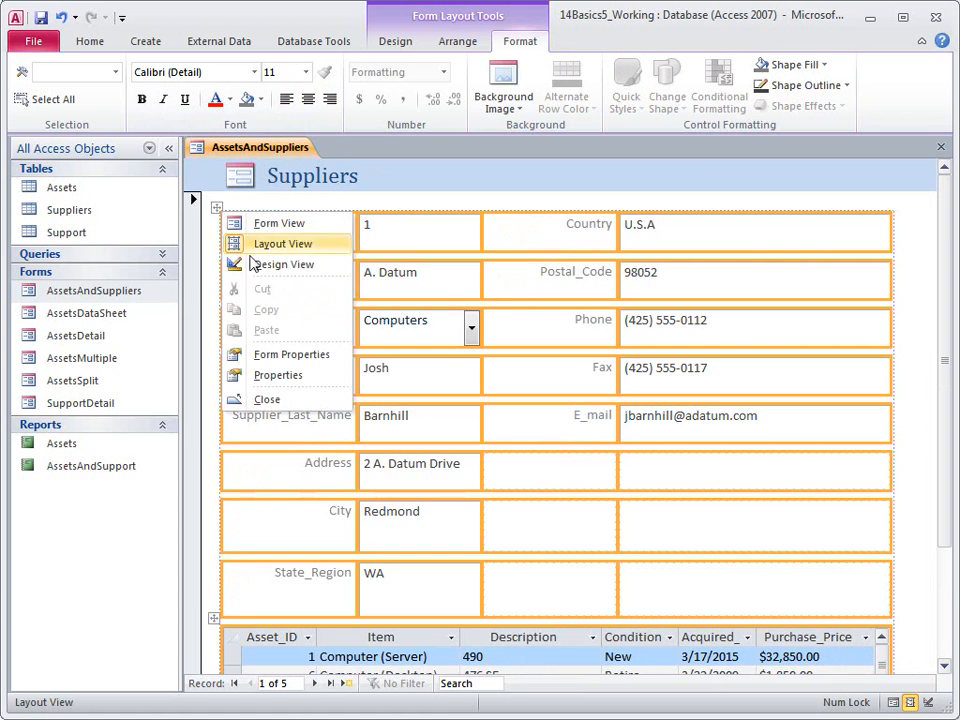
{"action": "left_click", "coordinate": [278, 379]}
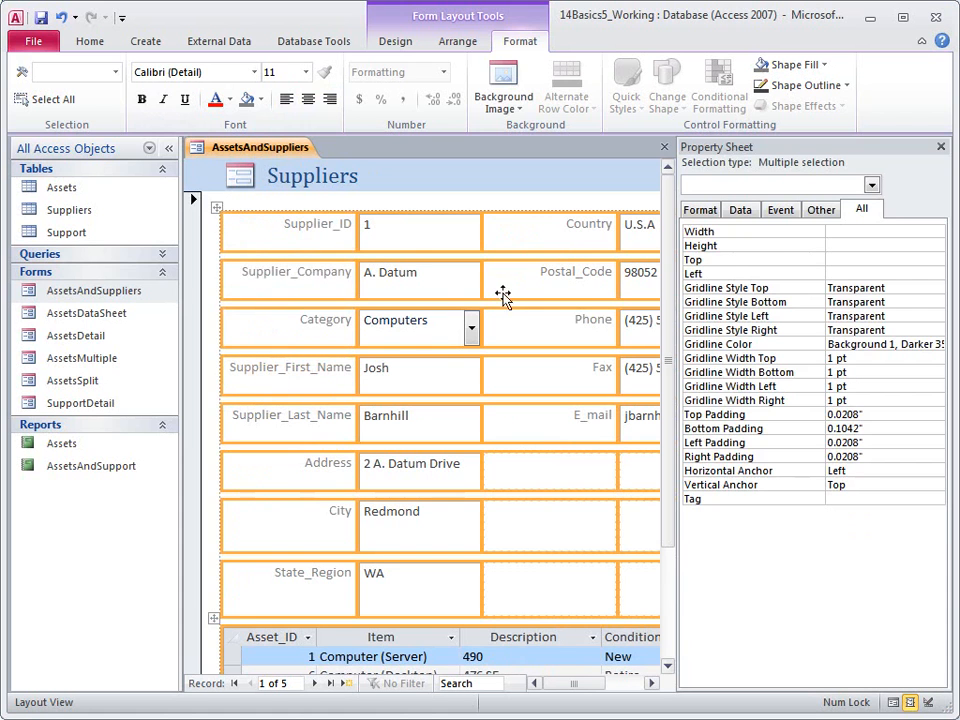
{"action": "left_click", "coordinate": [838, 244]}
{"action": "type", "text": "0.2"}
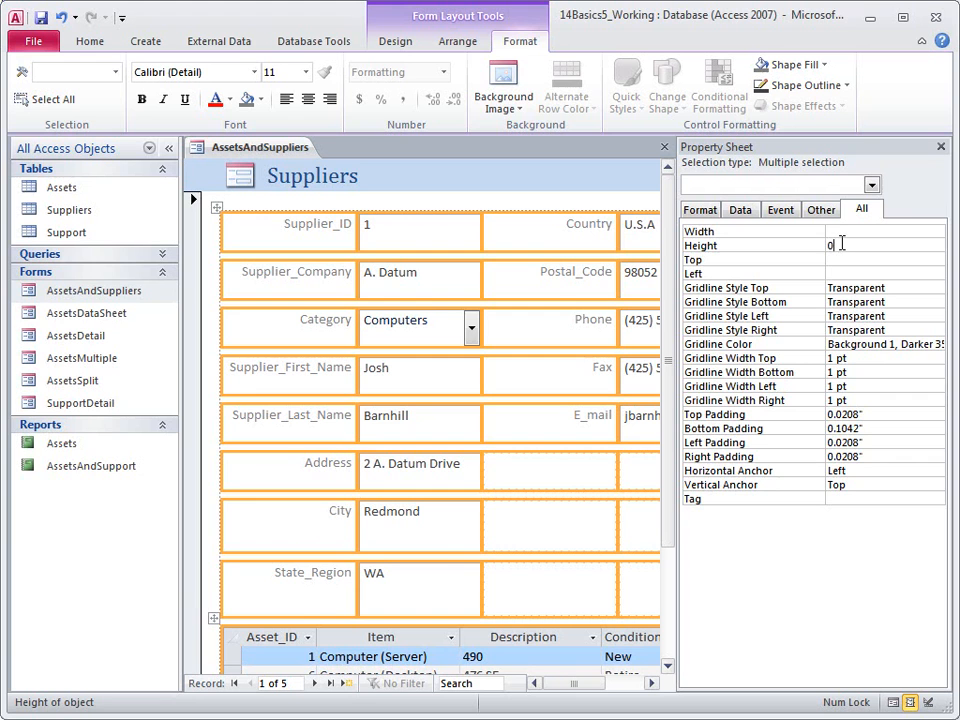
{"action": "type", "text": "5"}
{"action": "key", "text": "Return"}
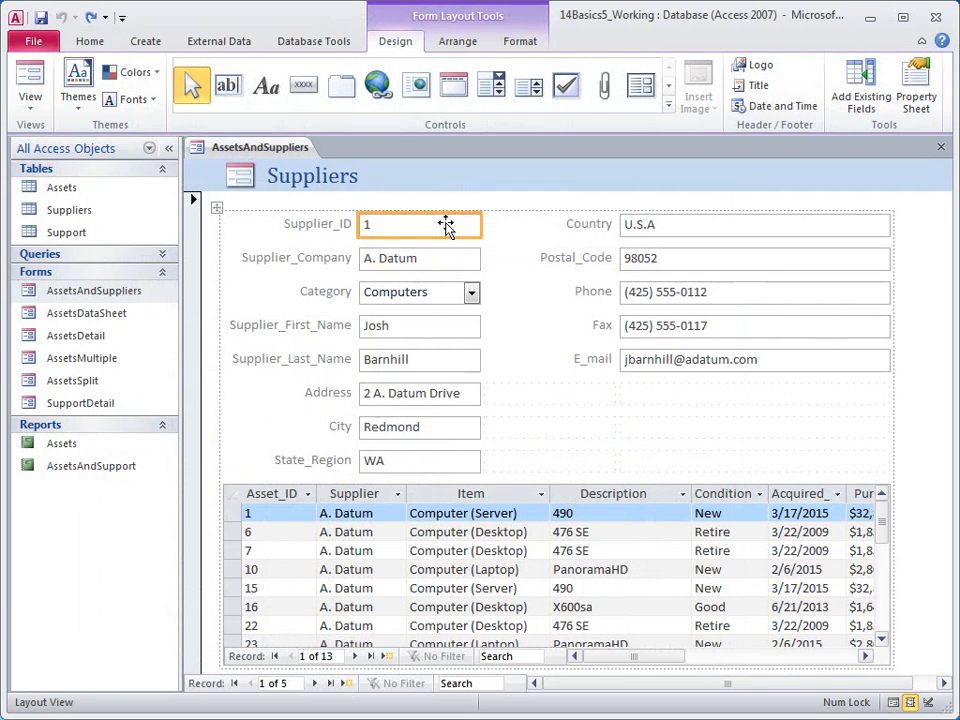
Hide the navigation pane and narrow the right-hand column of labels and field boxes.
{"action": "left_click", "coordinate": [170, 150]}
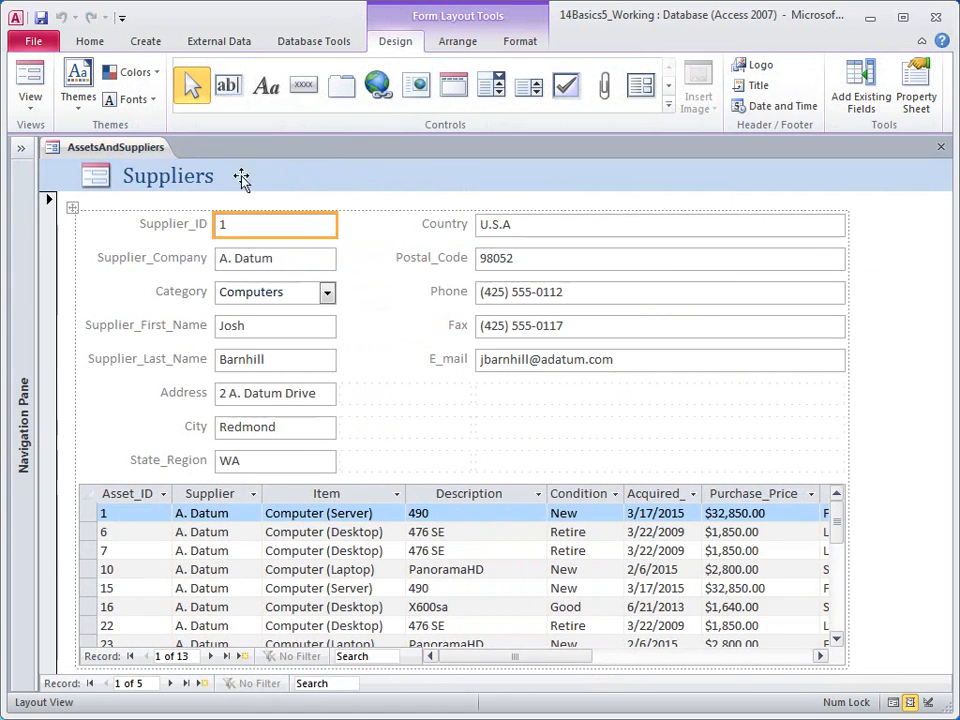
{"action": "left_click", "coordinate": [594, 236]}
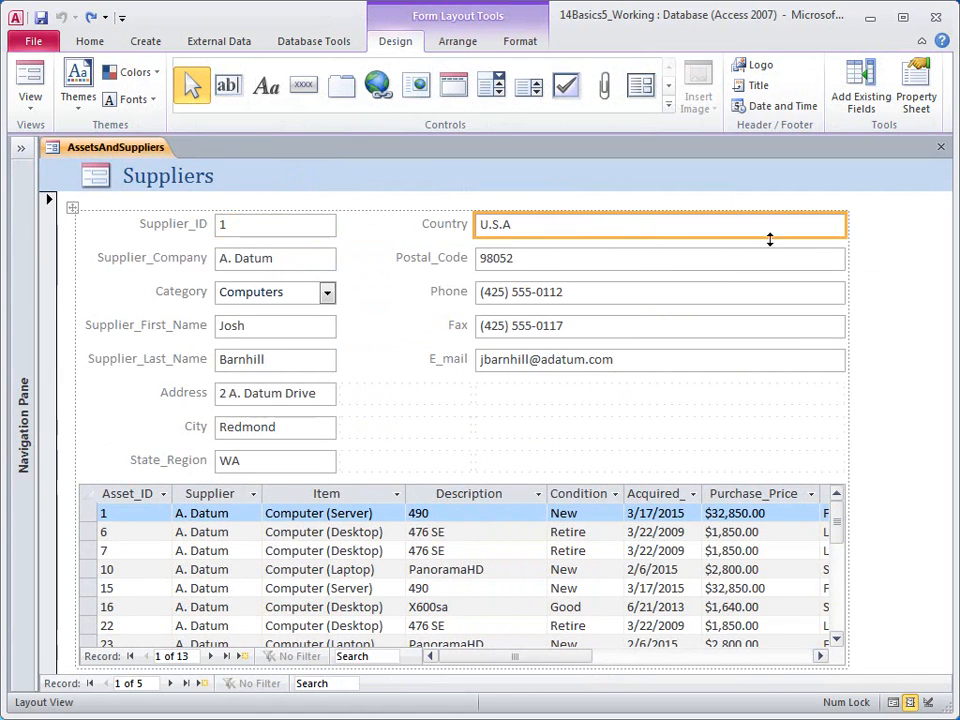
{"action": "left_click_drag", "start_coordinate": [845, 229], "coordinate": [650, 238]}
{"action": "left_click", "coordinate": [444, 228]}
{"action": "left_click_drag", "start_coordinate": [471, 223], "coordinate": [437, 226]}
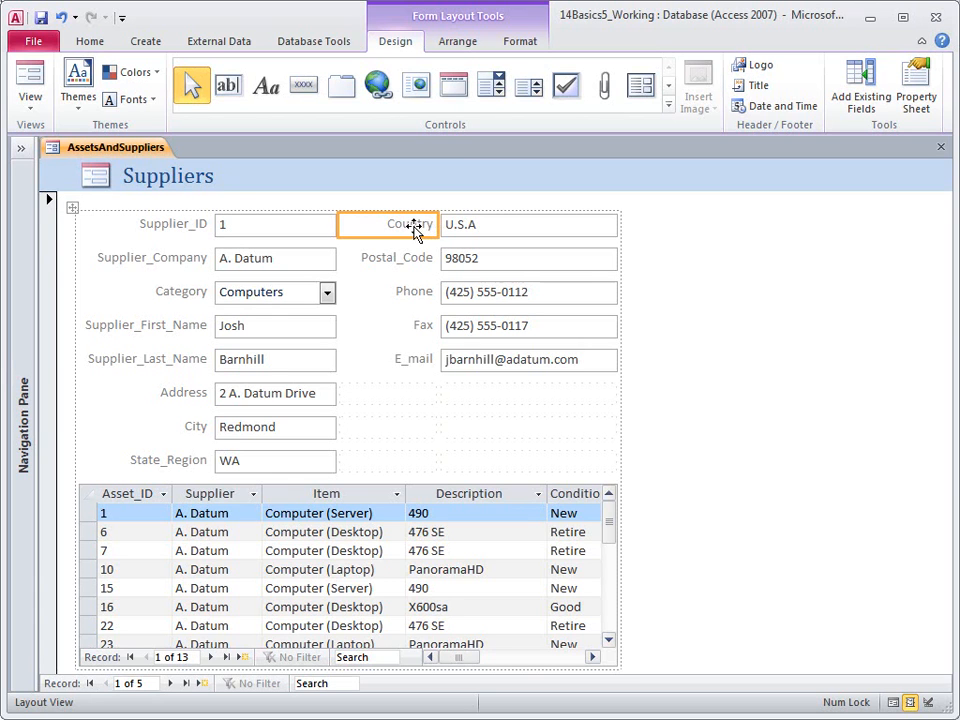
Move Country and Postal_Code below State_Region, and Phone, Fax and E_mail beside Supplier_ID.
{"action": "left_click", "coordinate": [504, 259], "text": "shift"}
{"action": "left_click_drag", "start_coordinate": [467, 262], "coordinate": [174, 480]}
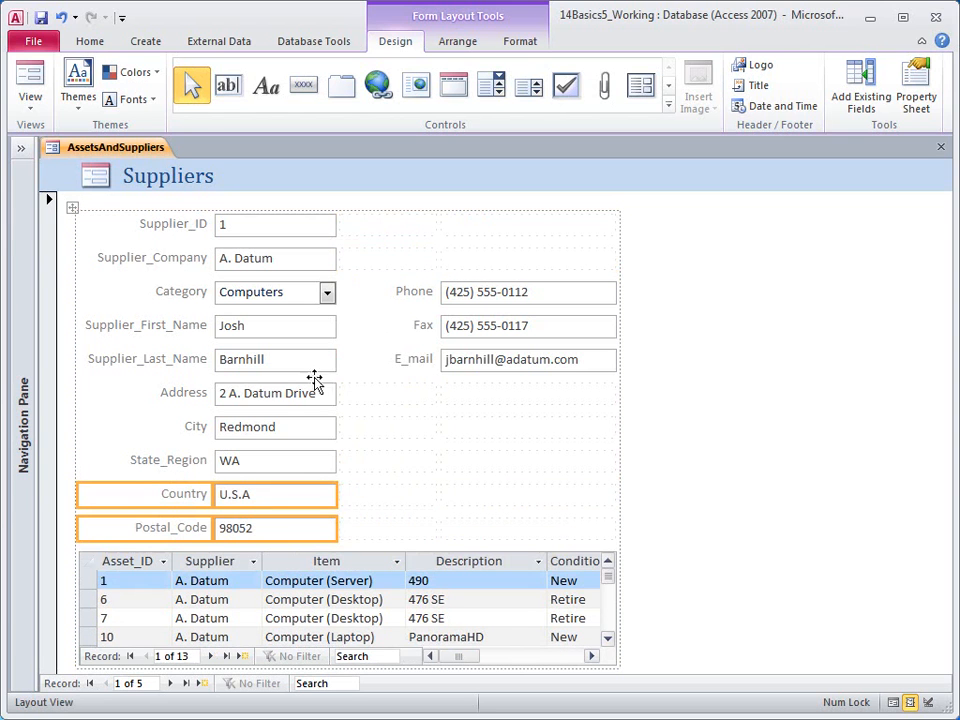
{"action": "left_click", "coordinate": [404, 292]}
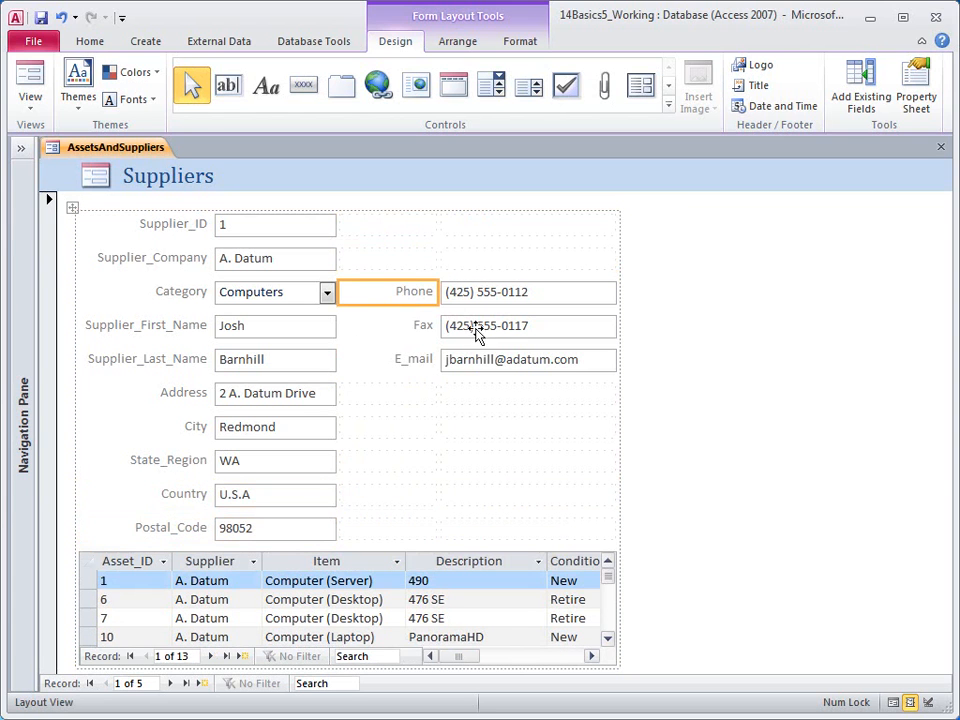
{"action": "left_click", "coordinate": [501, 360], "text": "shift"}
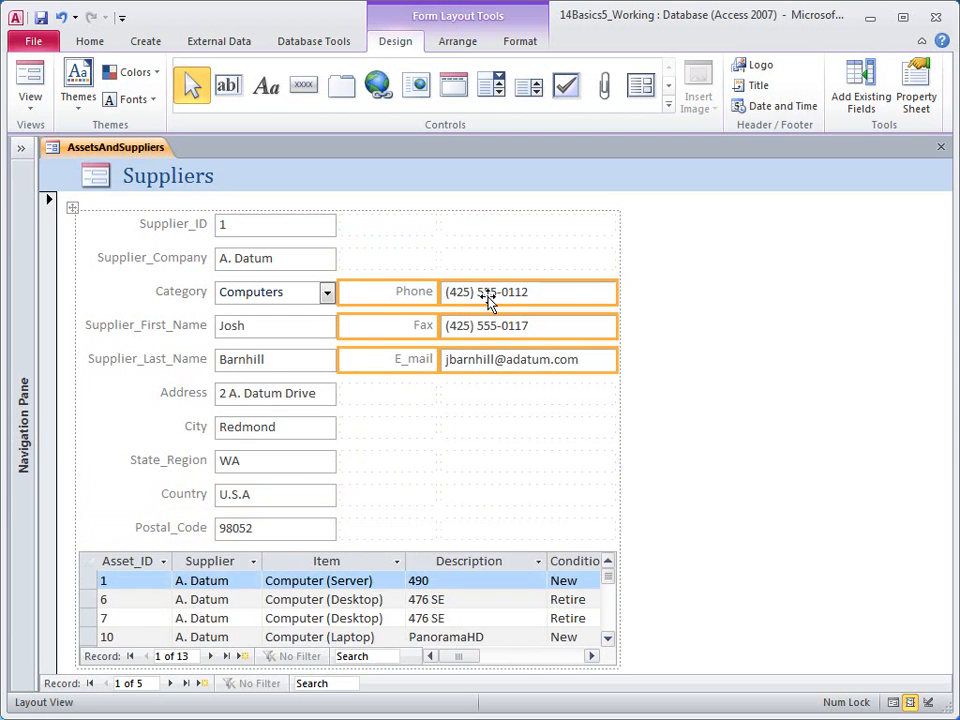
{"action": "left_click_drag", "start_coordinate": [491, 303], "coordinate": [488, 237]}
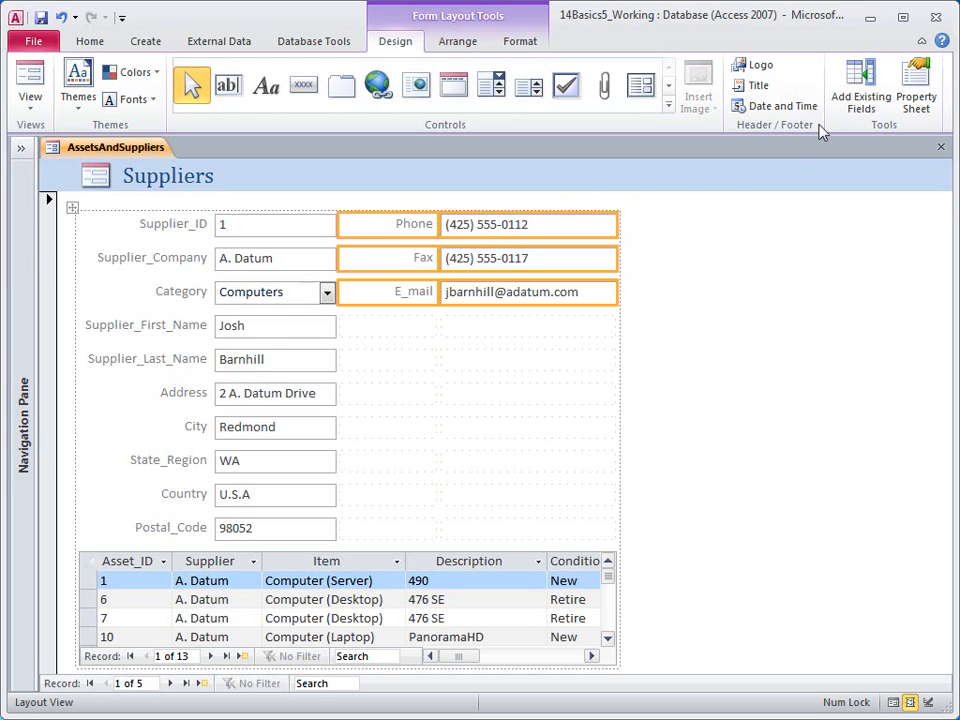
Open the Field List, drag the Photo field onto the form, then delete it.
{"action": "left_click", "coordinate": [858, 104]}
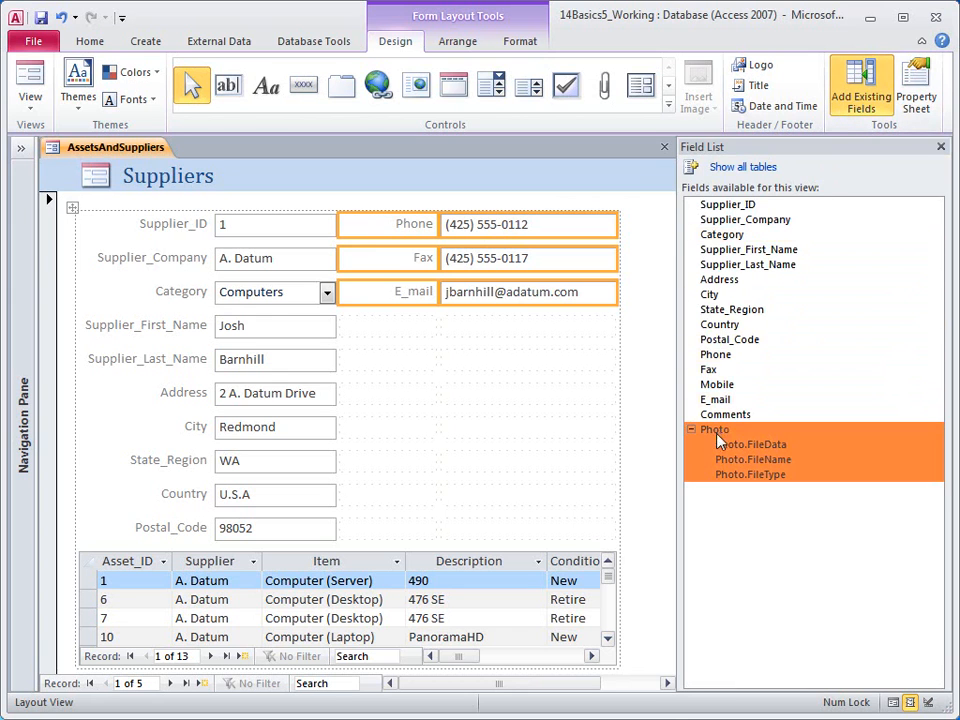
{"action": "mouse_move", "coordinate": [720, 437]}
{"action": "left_mouse_down"}
{"action": "mouse_move", "coordinate": [690, 416]}
{"action": "mouse_move", "coordinate": [660, 354]}
{"action": "mouse_move", "coordinate": [457, 232]}
{"action": "left_mouse_up"}
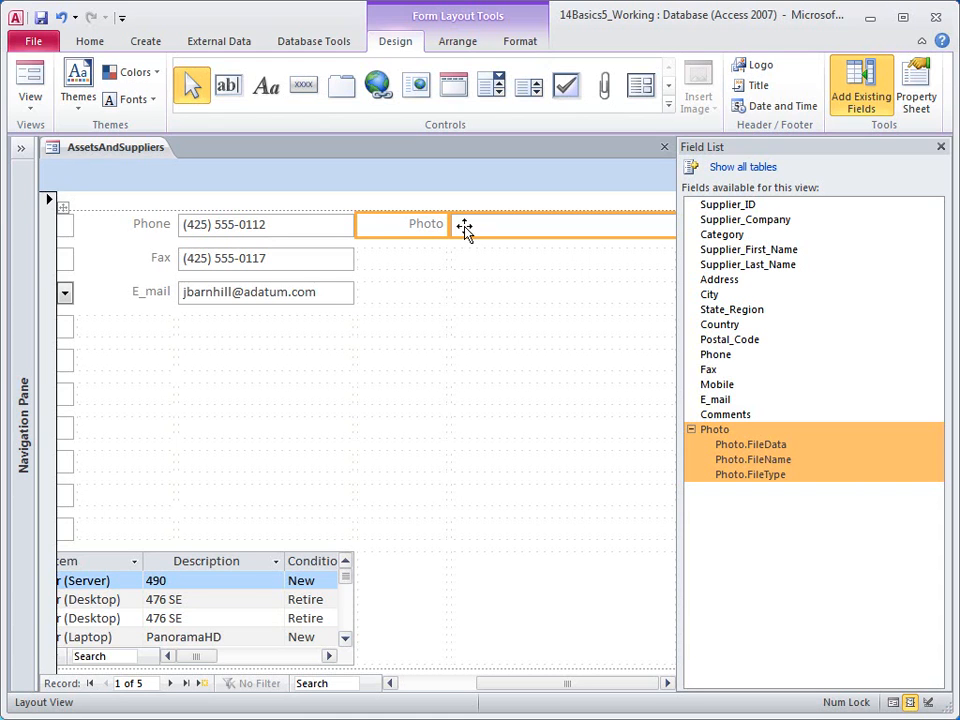
{"action": "left_click", "coordinate": [424, 231]}
{"action": "key", "text": "Delete"}
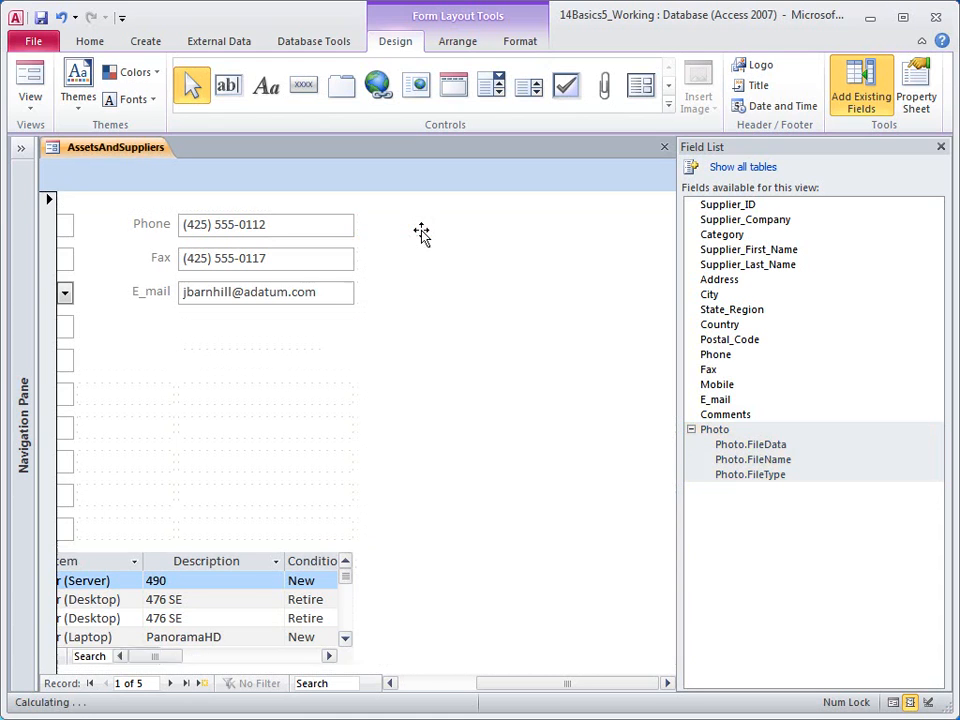
Select the two columns of empty cells beside Phone, Fax and E_mail.
{"action": "left_click", "coordinate": [476, 227]}
{"action": "left_click", "coordinate": [421, 228], "text": "shift"}
{"action": "left_click_drag", "start_coordinate": [415, 273], "coordinate": [492, 265]}
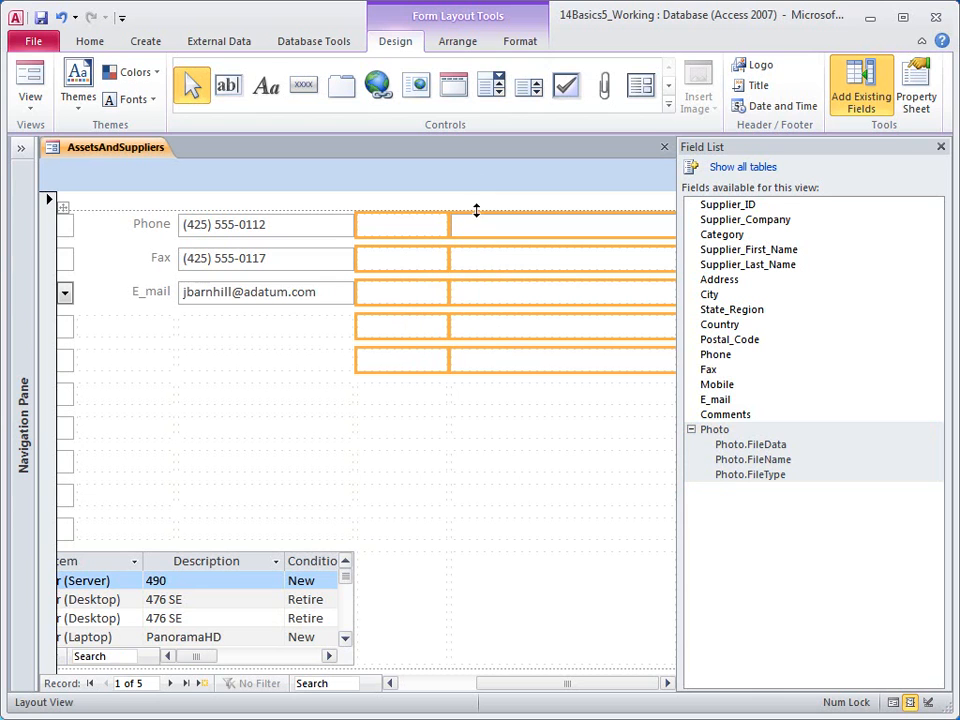
{"action": "left_click", "coordinate": [465, 45]}
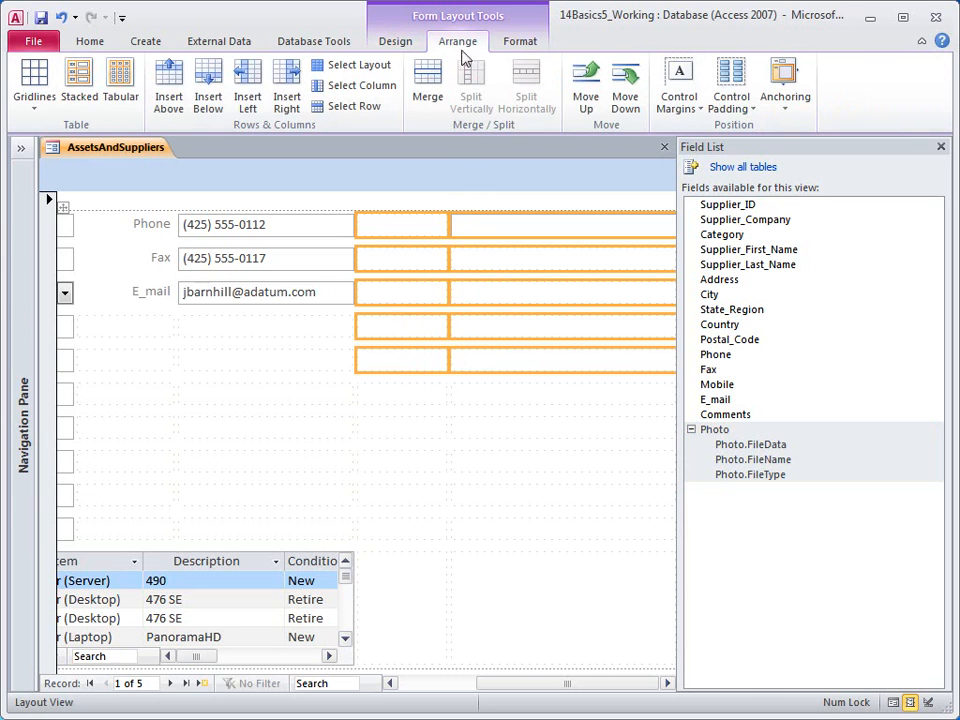
Merge the empty cells beside Phone–E_mail, and add Comments with a merged multi-row box below its label.
{"action": "left_click", "coordinate": [428, 84]}
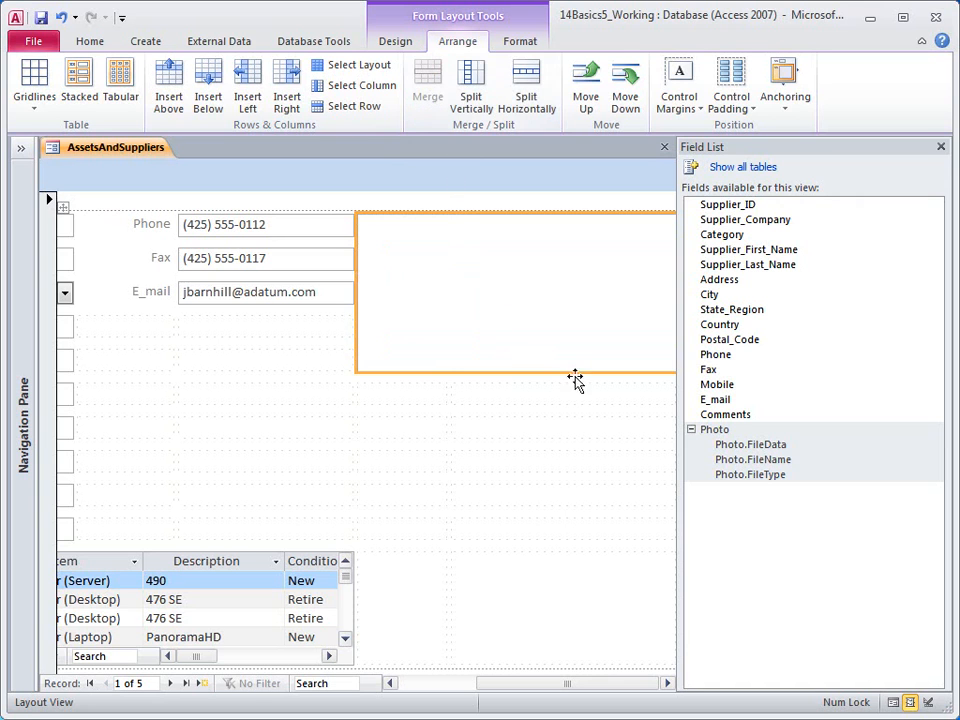
{"action": "left_click", "coordinate": [710, 416]}
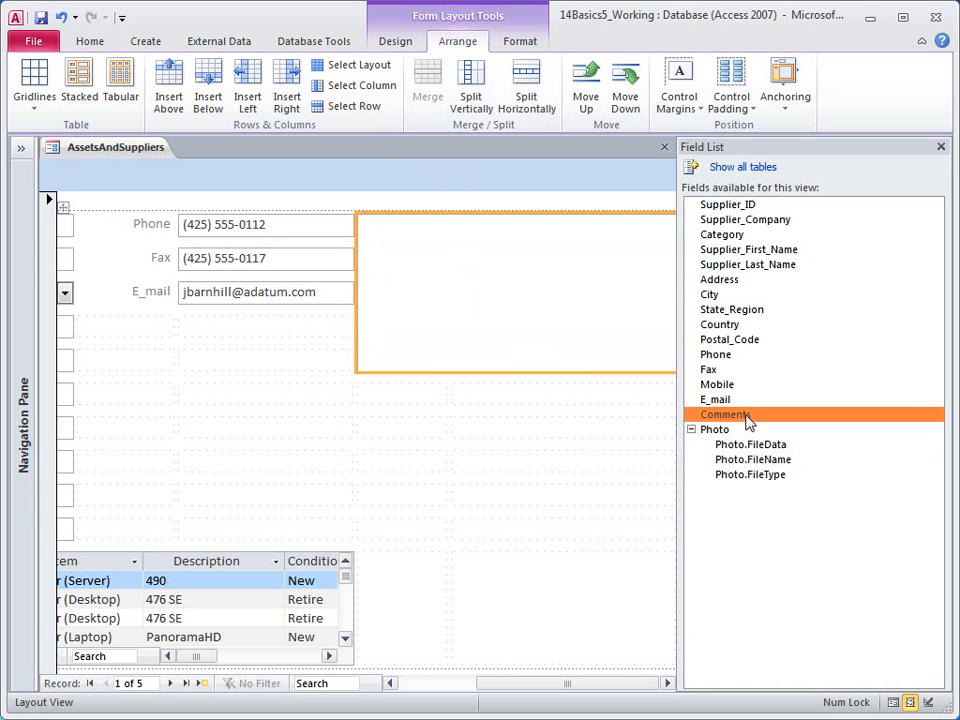
{"action": "left_click_drag", "start_coordinate": [746, 420], "coordinate": [146, 392]}
{"action": "left_click", "coordinate": [221, 395]}
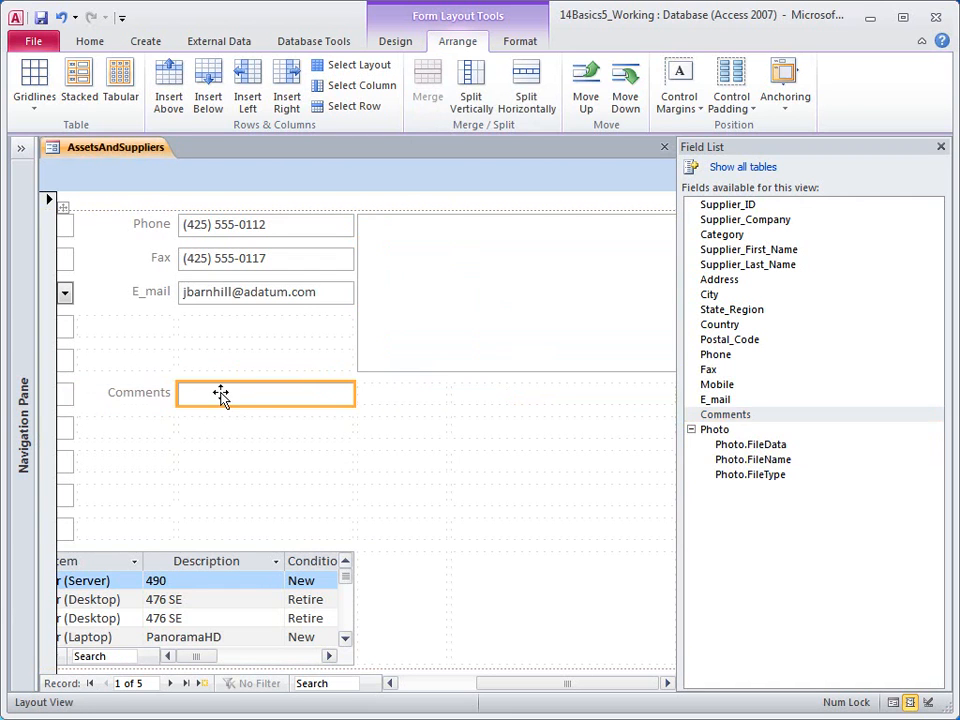
{"action": "left_click_drag", "start_coordinate": [203, 416], "coordinate": [541, 465]}
{"action": "left_click", "coordinate": [432, 92]}
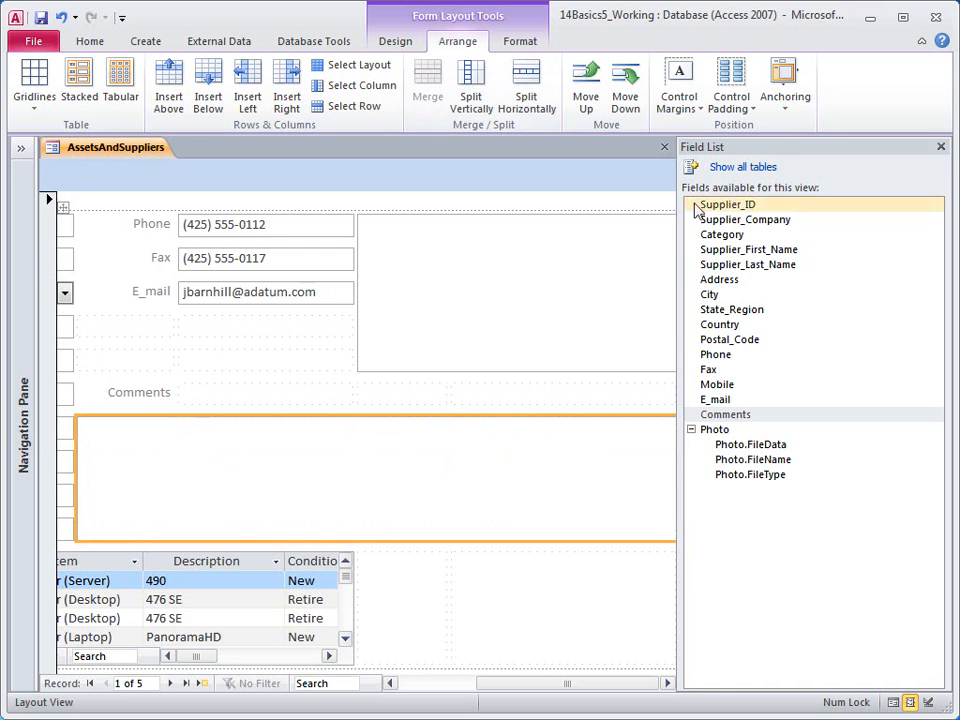
Close the Field List and narrow the large empty upper-right area.
{"action": "left_click", "coordinate": [941, 147]}
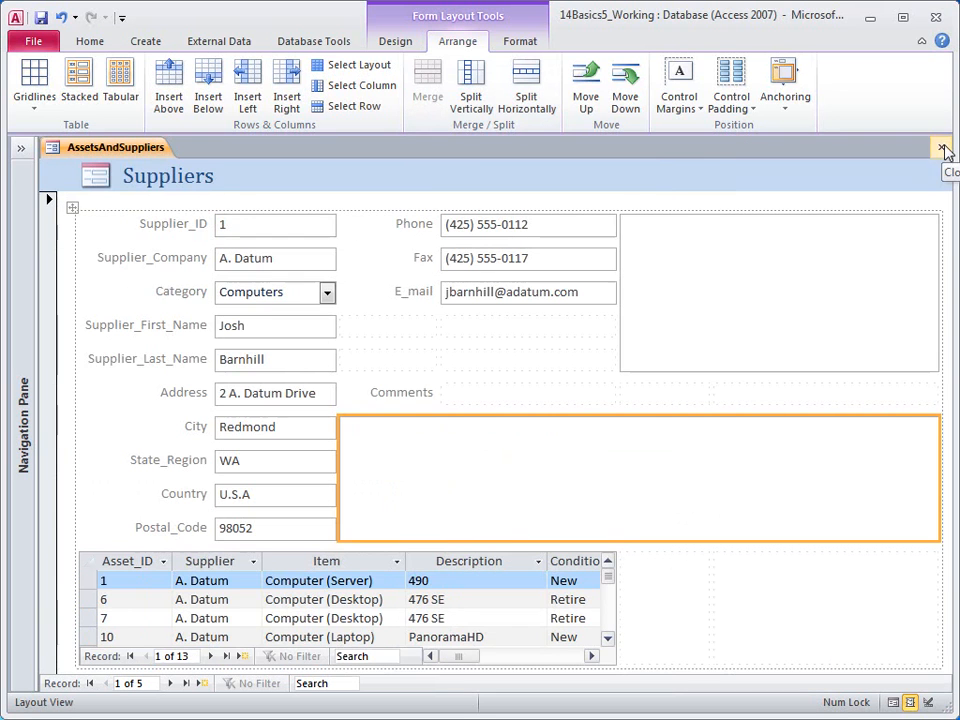
{"action": "left_click", "coordinate": [924, 277]}
{"action": "left_click_drag", "start_coordinate": [936, 270], "coordinate": [741, 286]}
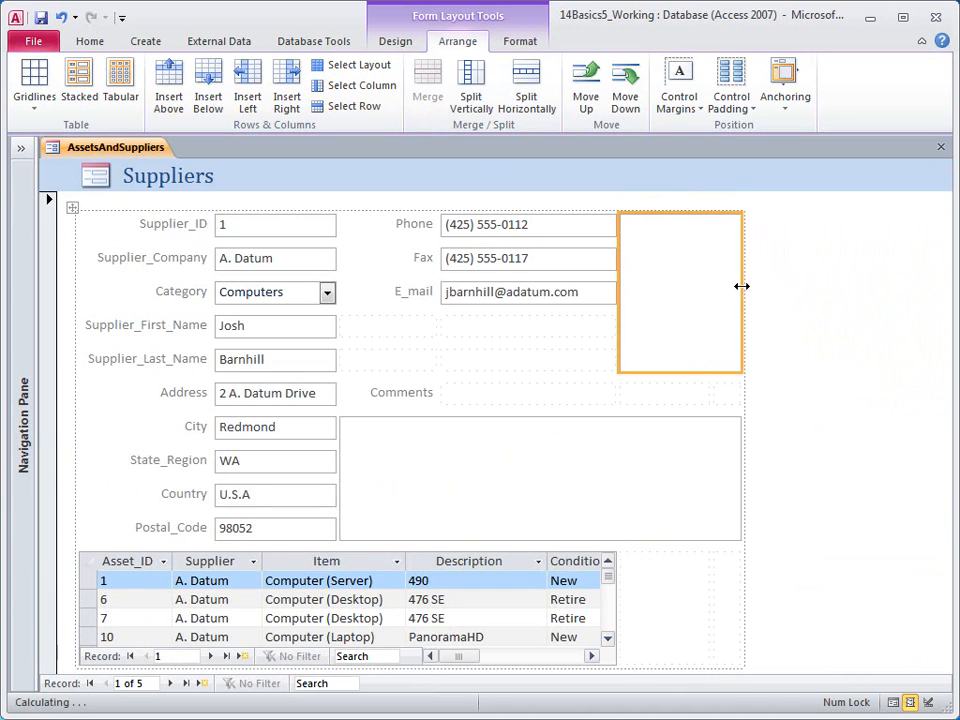
Merge the assets subform with the empty cell beside it to widen it.
{"action": "left_click", "coordinate": [577, 563]}
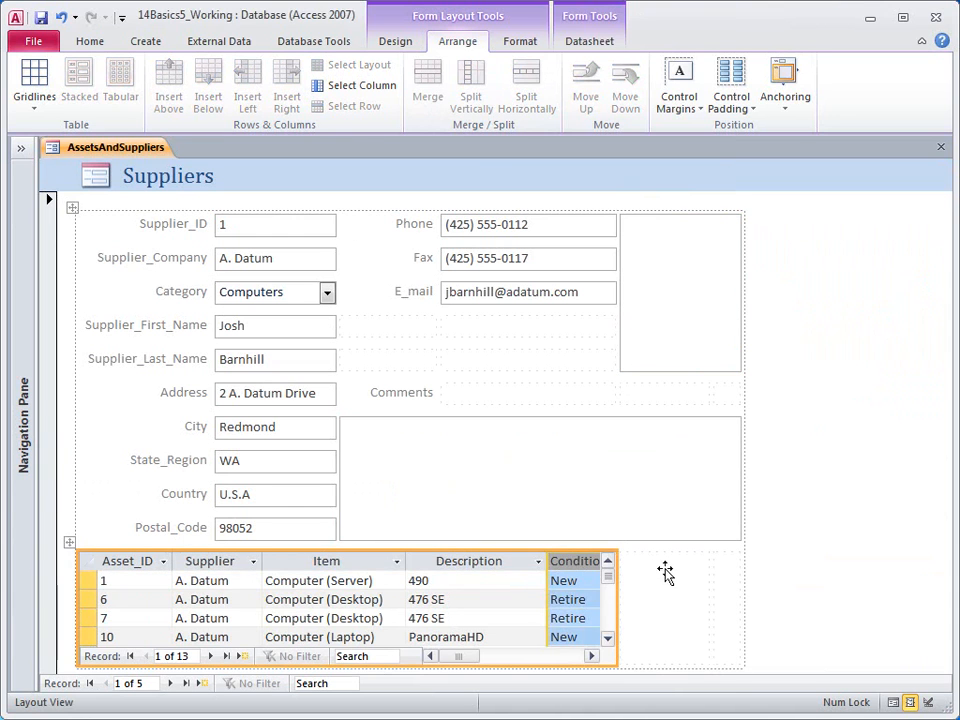
{"action": "left_click", "coordinate": [700, 570], "text": "shift"}
{"action": "left_click", "coordinate": [729, 569], "text": "shift"}
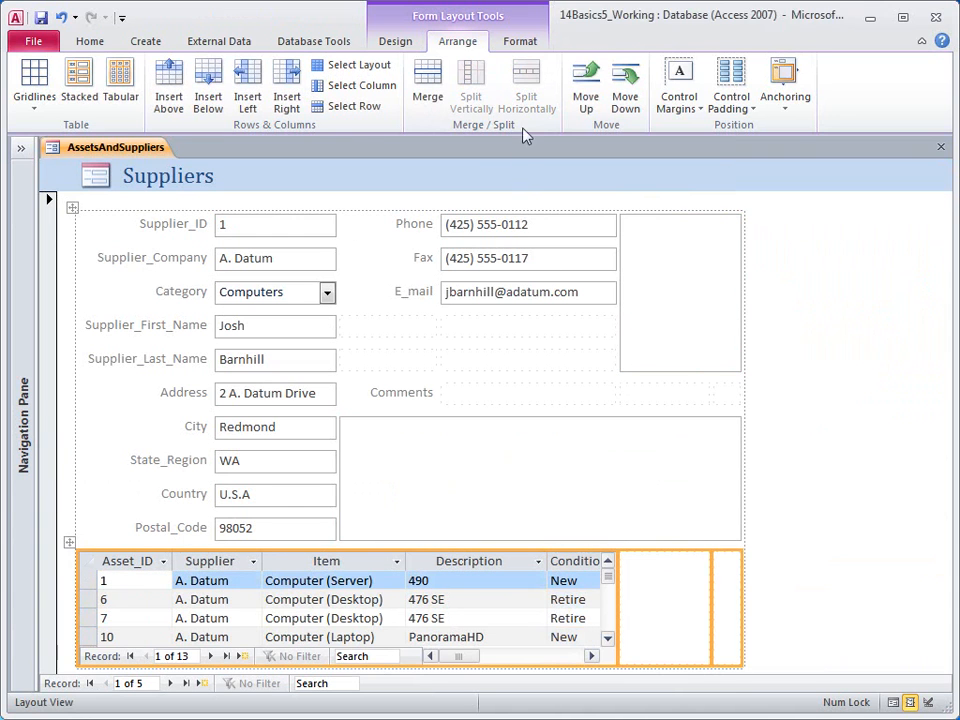
{"action": "left_click", "coordinate": [429, 86]}
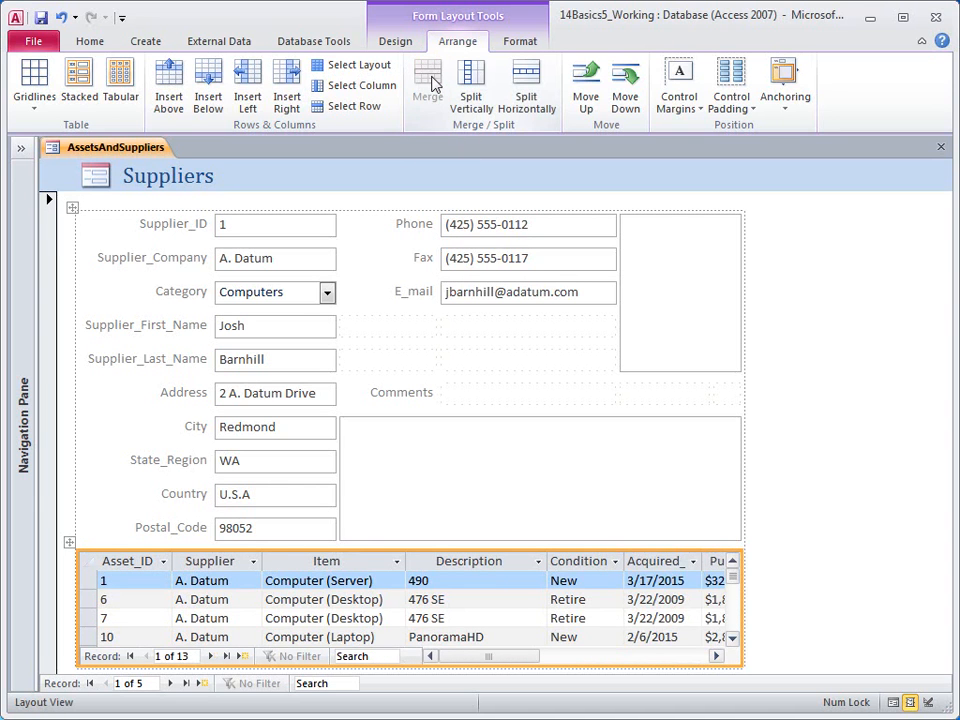
Insert a column left of the photo area and narrow it to a thin spacer.
{"action": "left_click", "coordinate": [661, 274]}
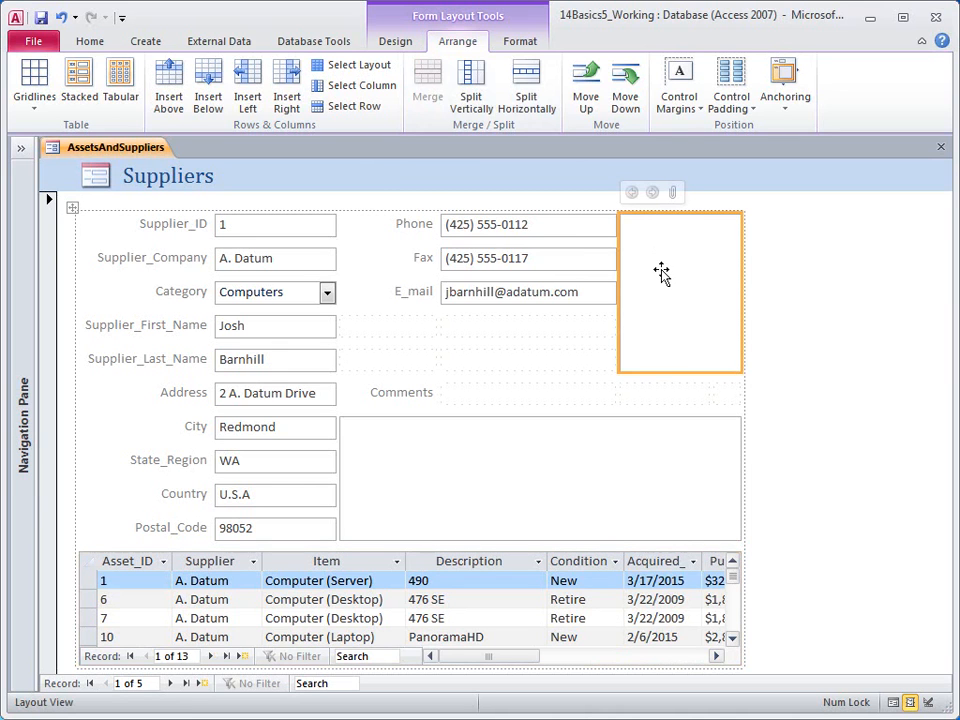
{"action": "left_click", "coordinate": [248, 90]}
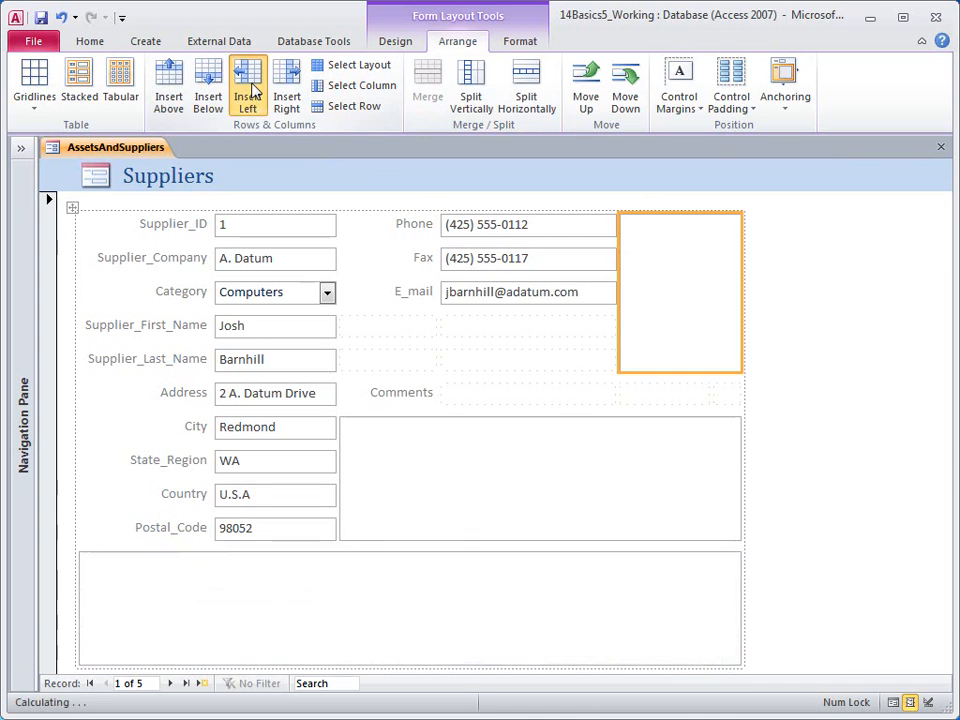
{"action": "left_click", "coordinate": [656, 274]}
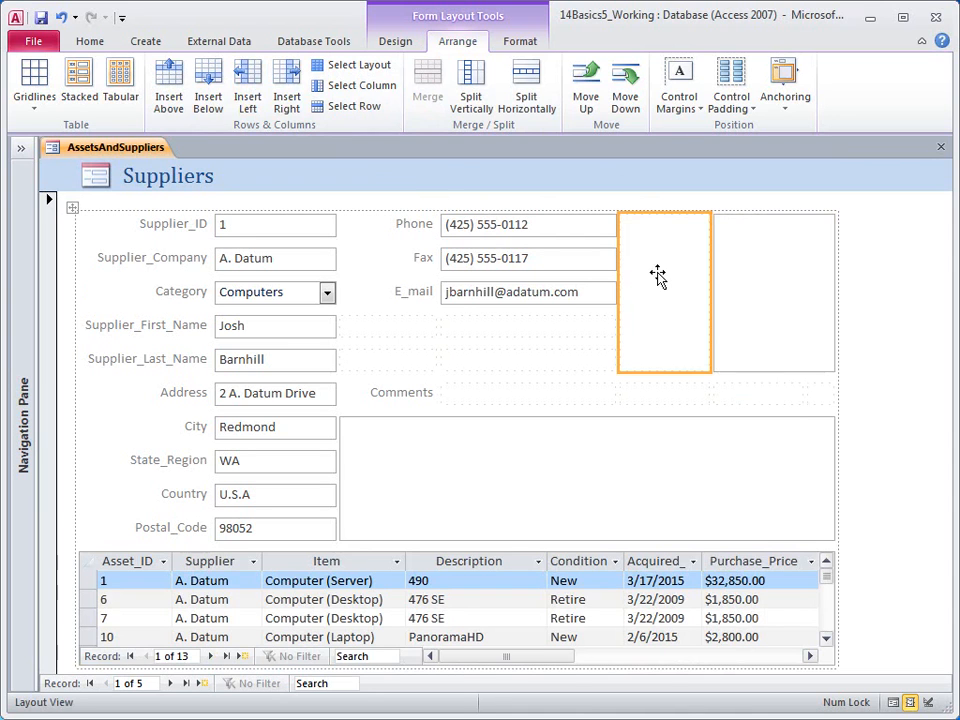
{"action": "left_click_drag", "start_coordinate": [712, 279], "coordinate": [628, 276]}
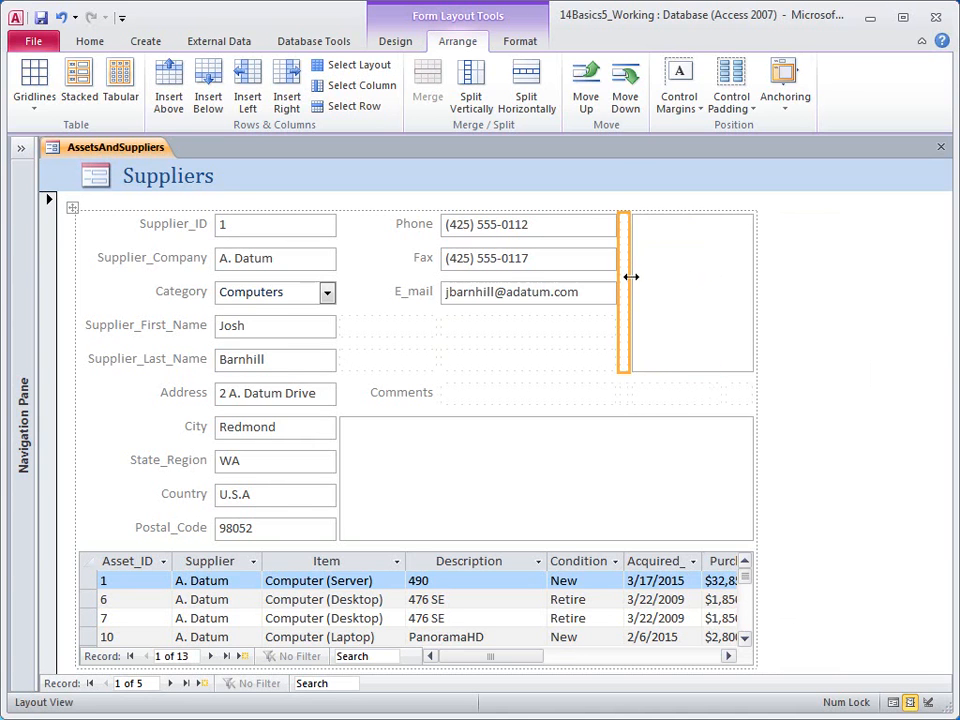
{"action": "right_click", "coordinate": [133, 155]}
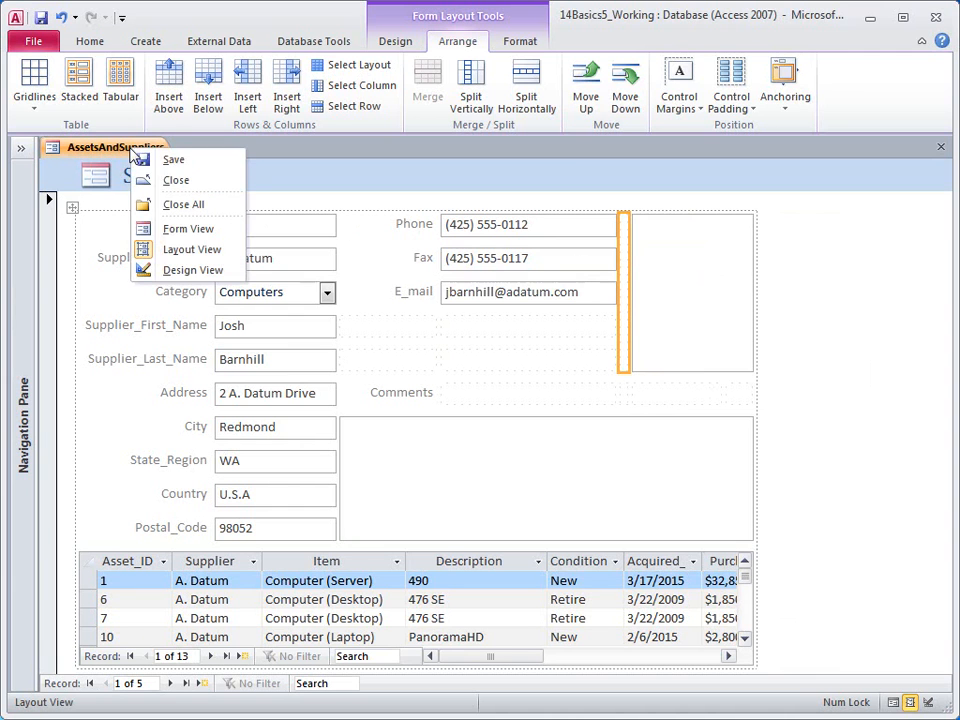
{"action": "left_click", "coordinate": [176, 228]}
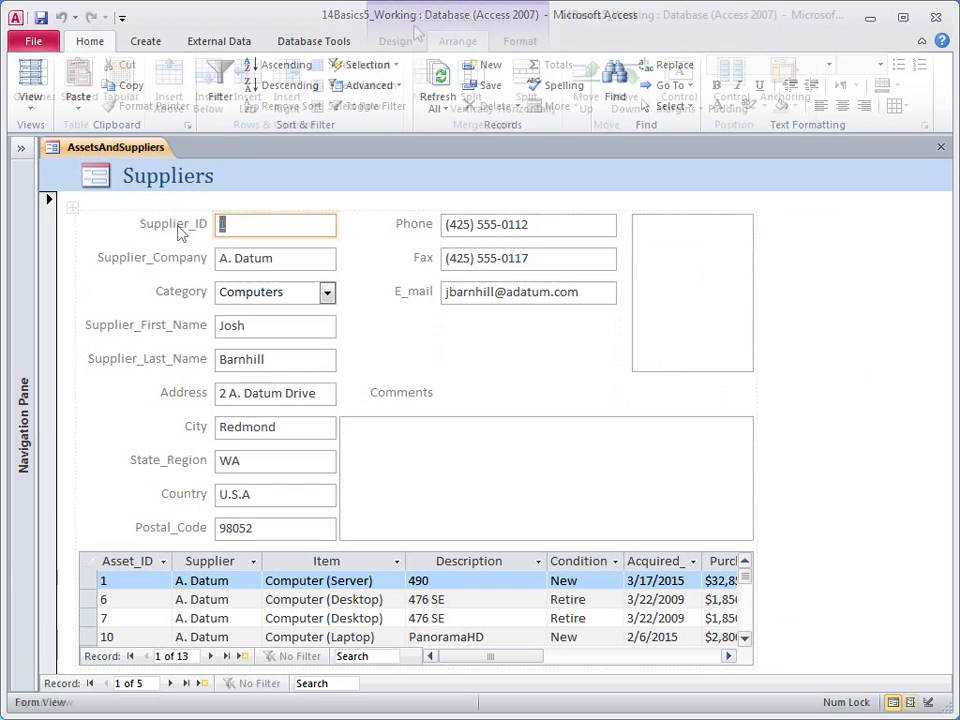